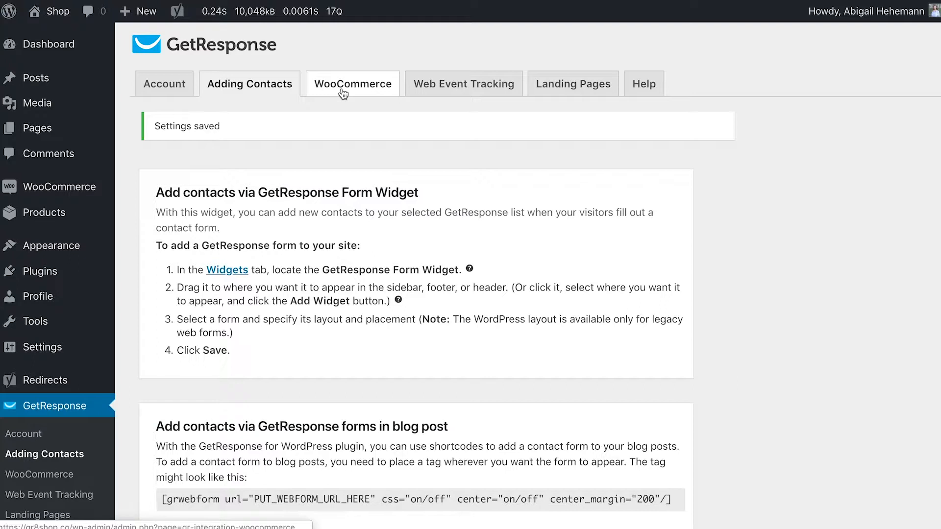
Open the GetResponse plugin's WooCommerce integration settings and look over the customer data export options.
left_click(343, 94)
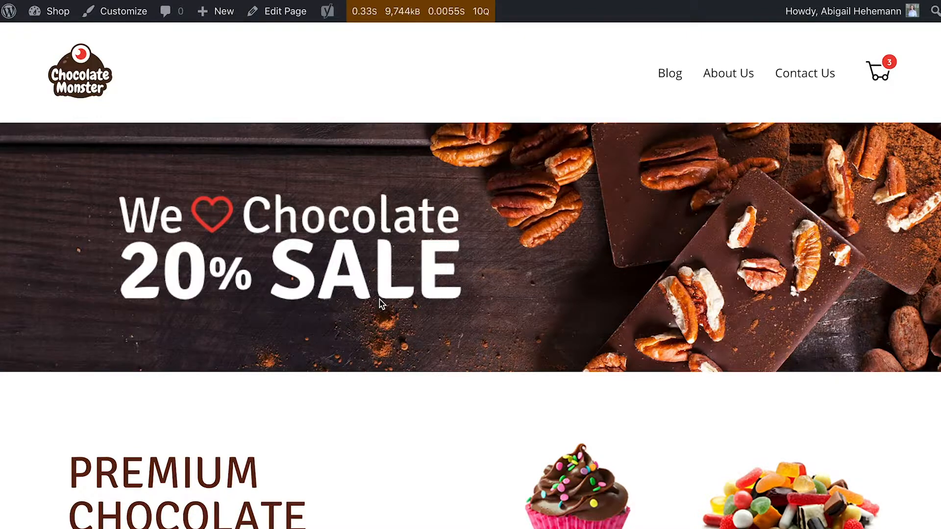
scroll(381, 303, "down", 4)
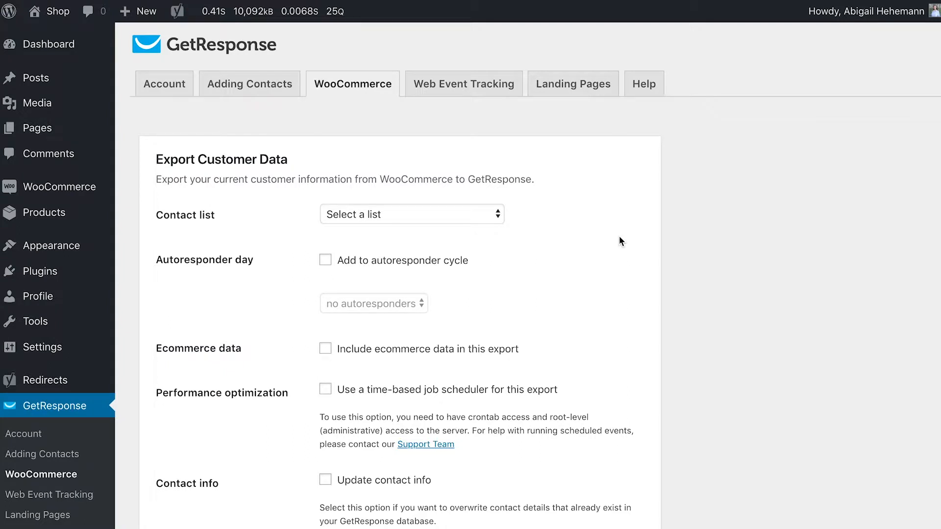
scroll(619, 240, "down", 2)
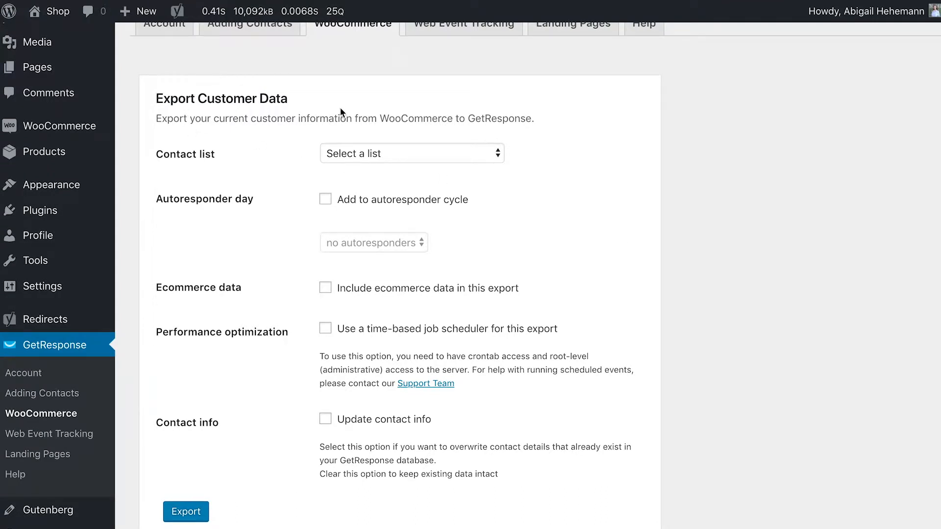
scroll(647, 252, "down", 2)
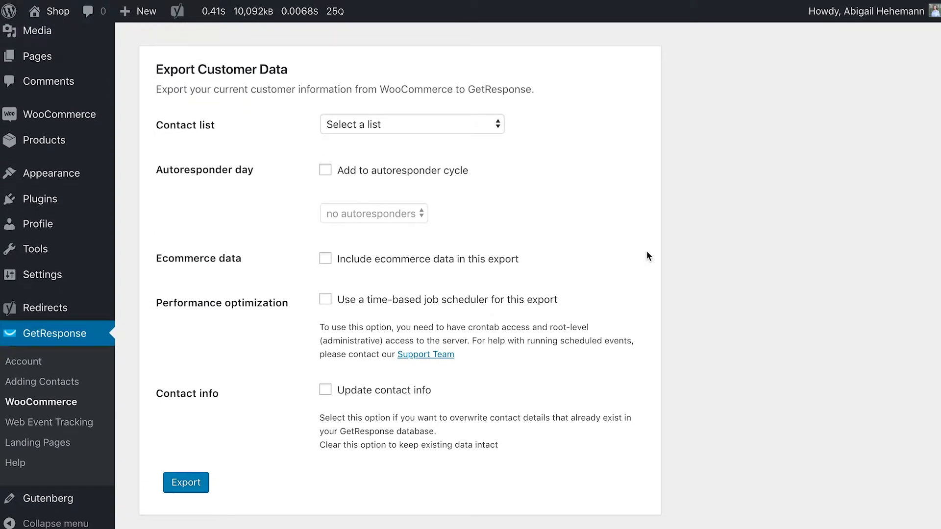
scroll(647, 253, "up", 2)
scroll(647, 252, "down", 1)
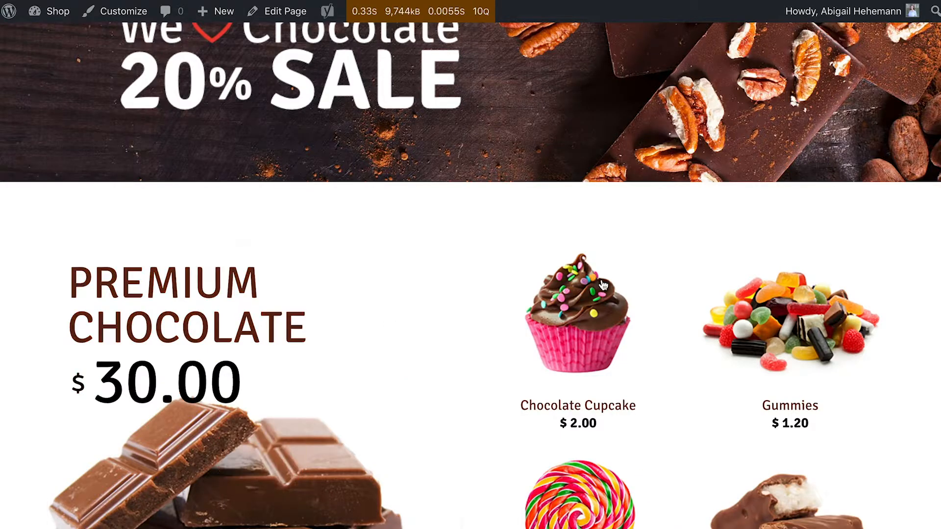
scroll(603, 285, "down", 4)
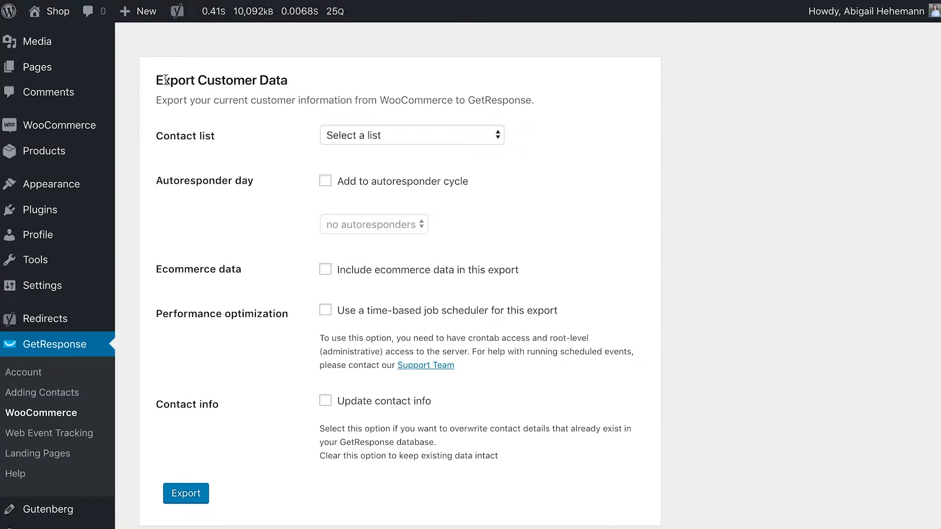
Set the contact list for the customer data export to the_chocolate_monster_customers.
left_click_drag(157, 80, 516, 113)
left_click(487, 151)
left_click(413, 133)
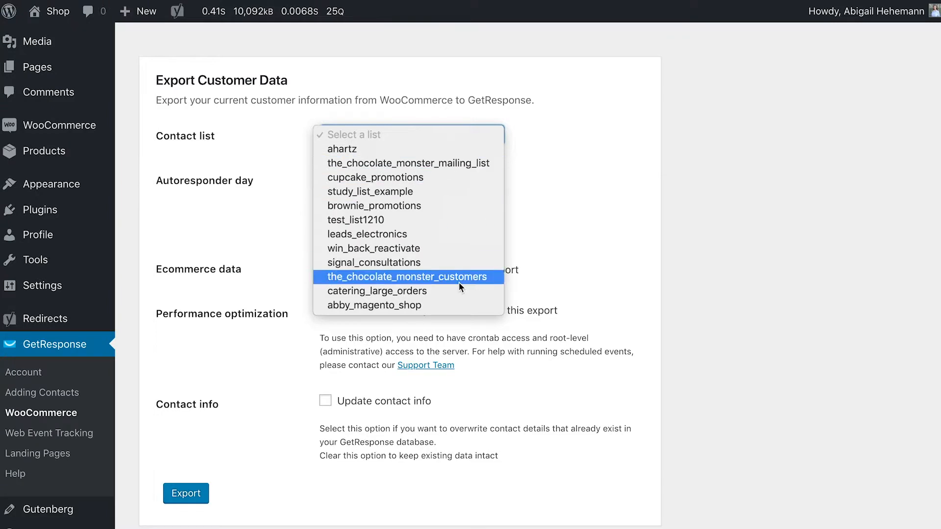
left_click(432, 278)
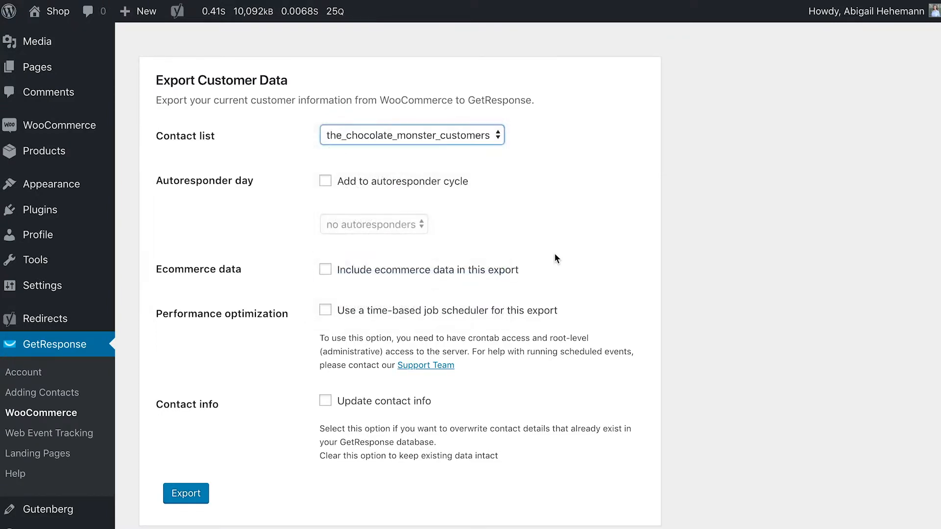
Include ecommerce data in the customer export and view the stores available for it.
scroll(603, 230, "down", 2)
scroll(604, 236, "down", 1)
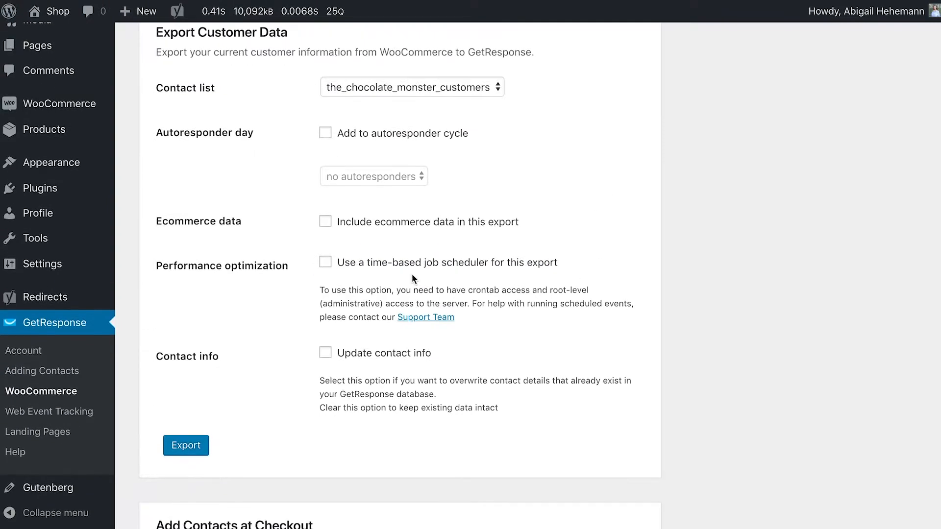
left_click(326, 222)
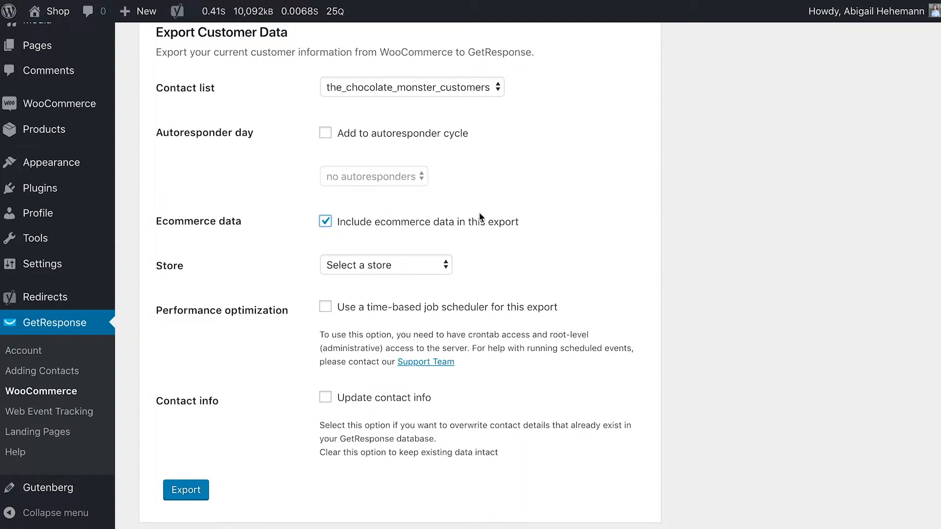
left_click(394, 266)
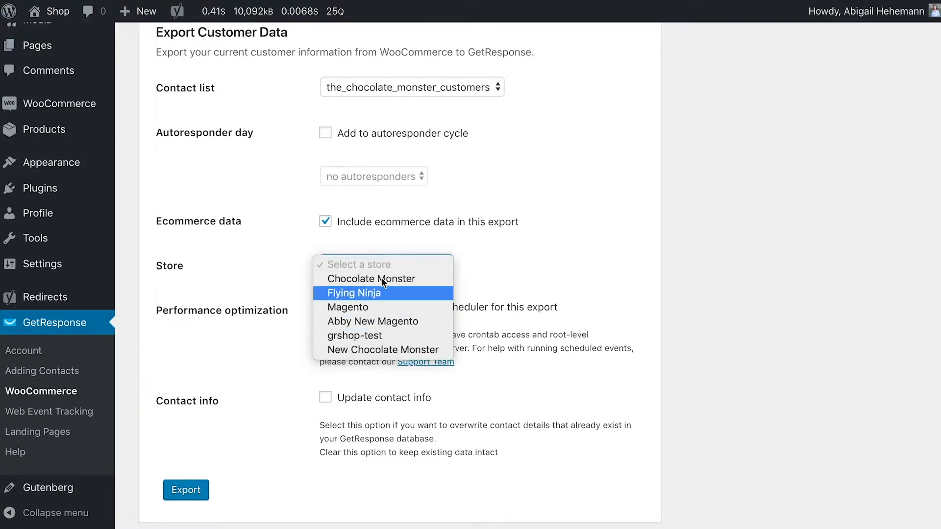
left_click(556, 229)
Examine the Stores section and open a blank entry to see where a new GetResponse store is named.
scroll(556, 230, "down", 12)
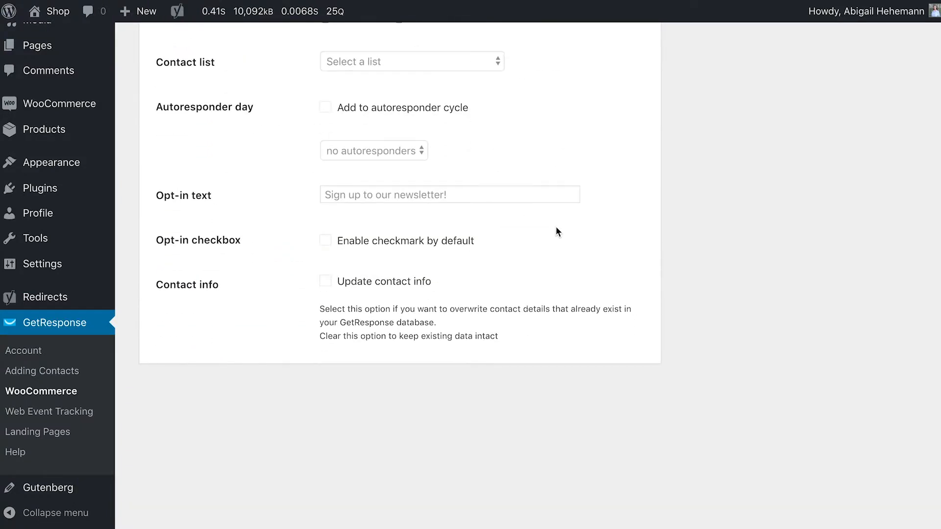
scroll(556, 227, "down", 10)
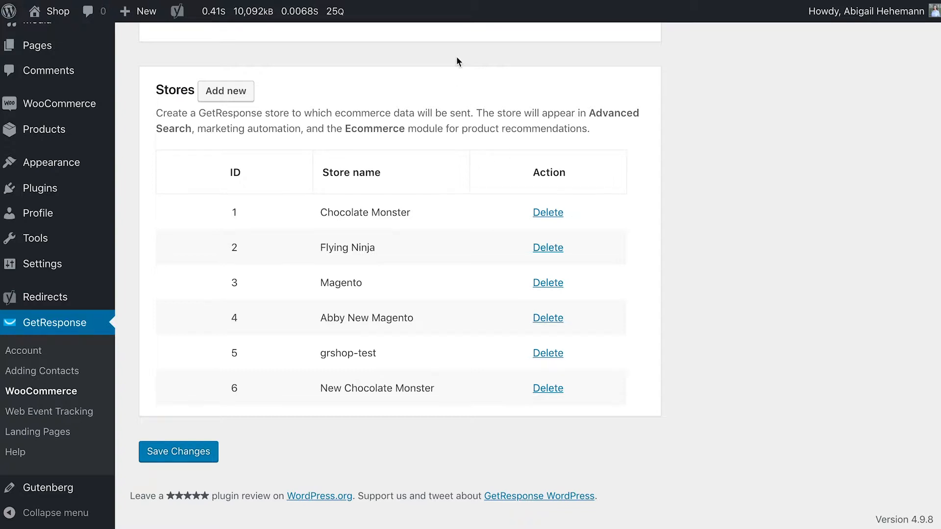
left_click(242, 97)
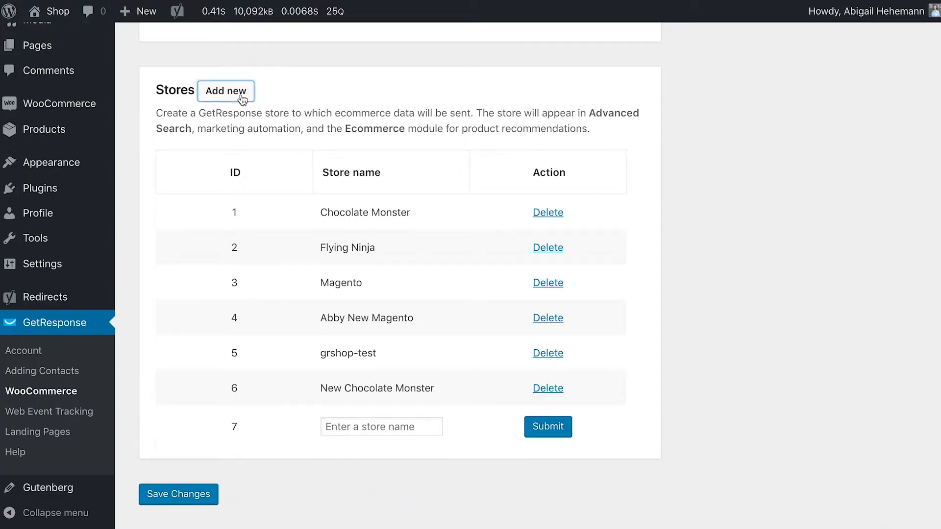
left_click(679, 397)
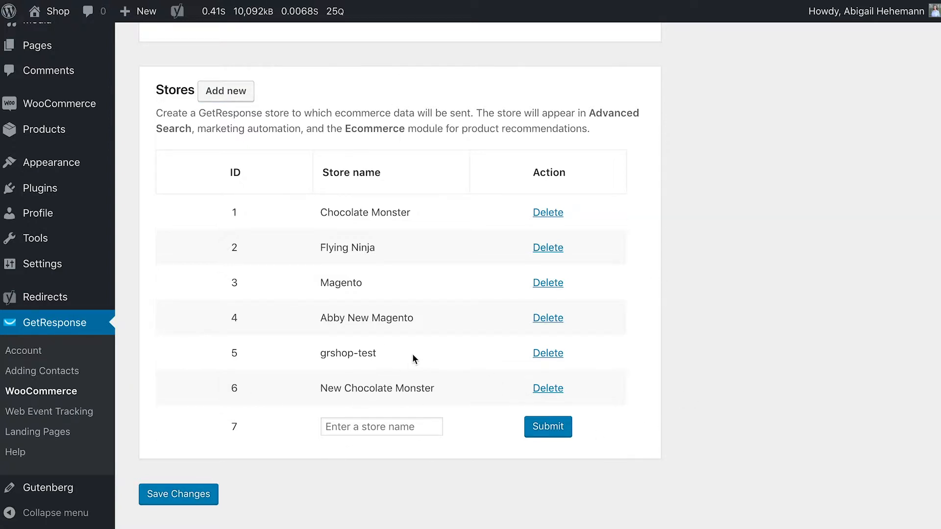
scroll(413, 354, "up", 1)
scroll(802, 296, "up", 20)
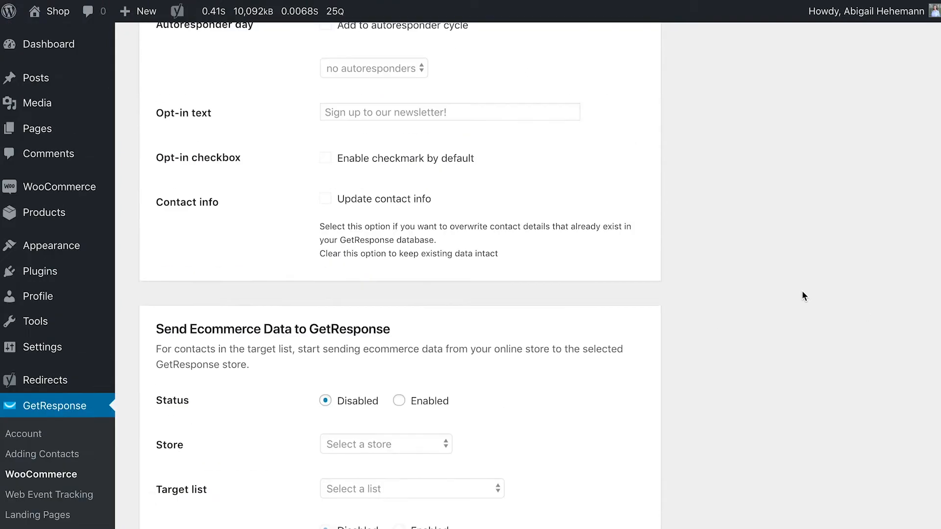
scroll(803, 296, "up", 5)
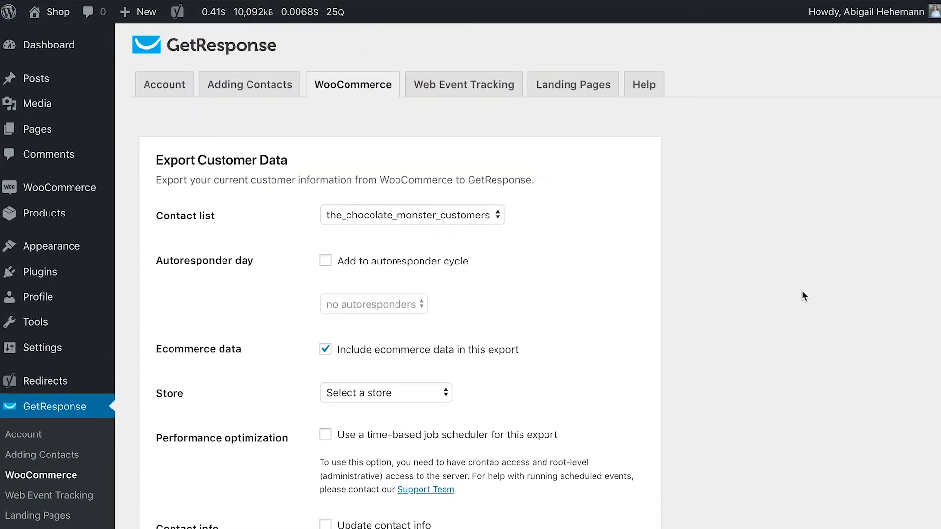
Choose New Chocolate Monster as the store for the ecommerce data in the customer export.
scroll(803, 296, "down", 5)
left_click(376, 139)
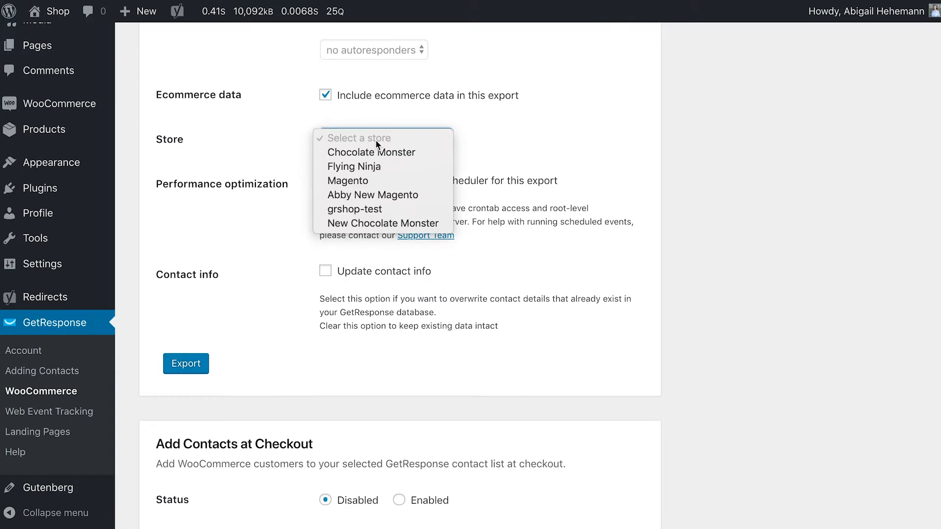
left_click(374, 218)
left_click(719, 267)
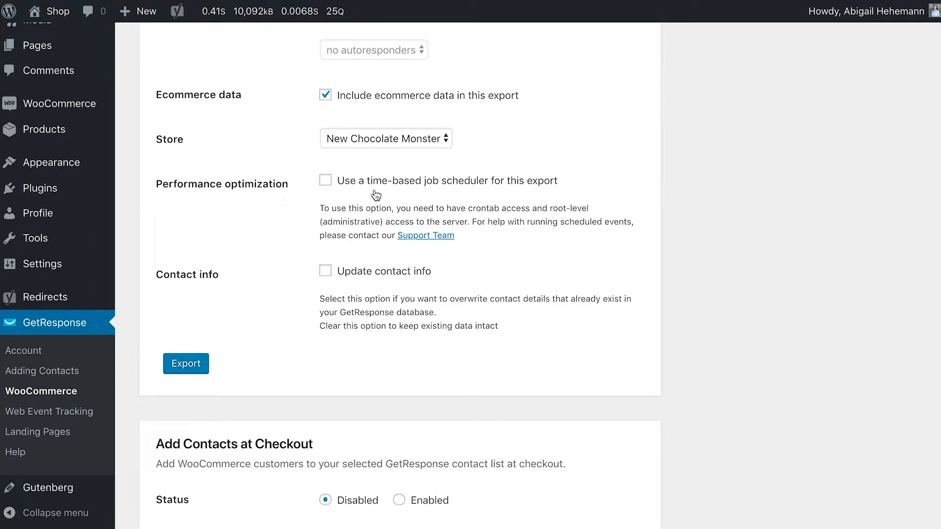
Read the contact info overwrite option and export the customer data to GetResponse.
scroll(571, 319, "down", 2)
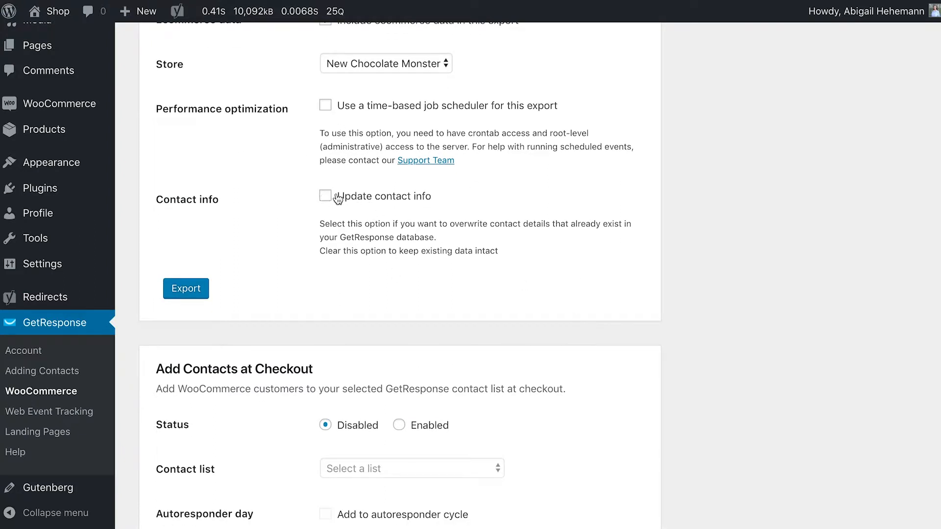
left_click_drag(443, 226, 550, 226)
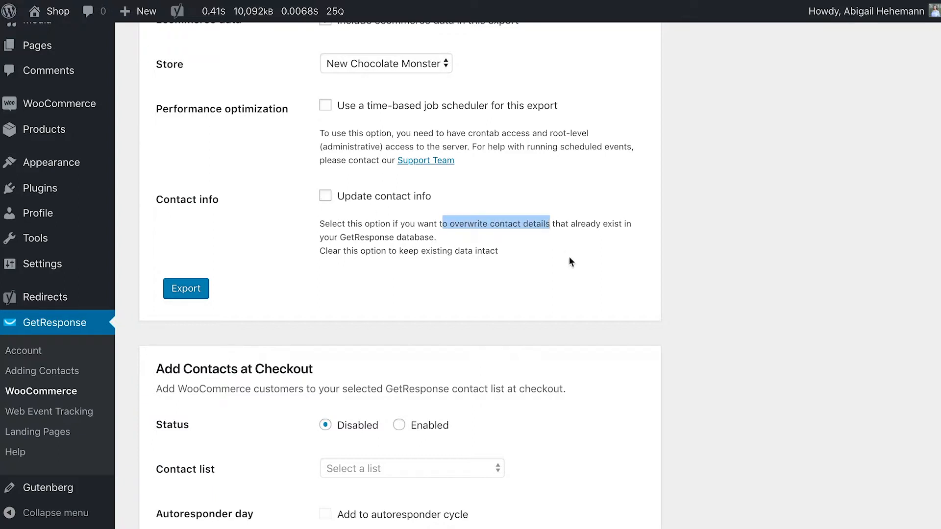
left_click(569, 258)
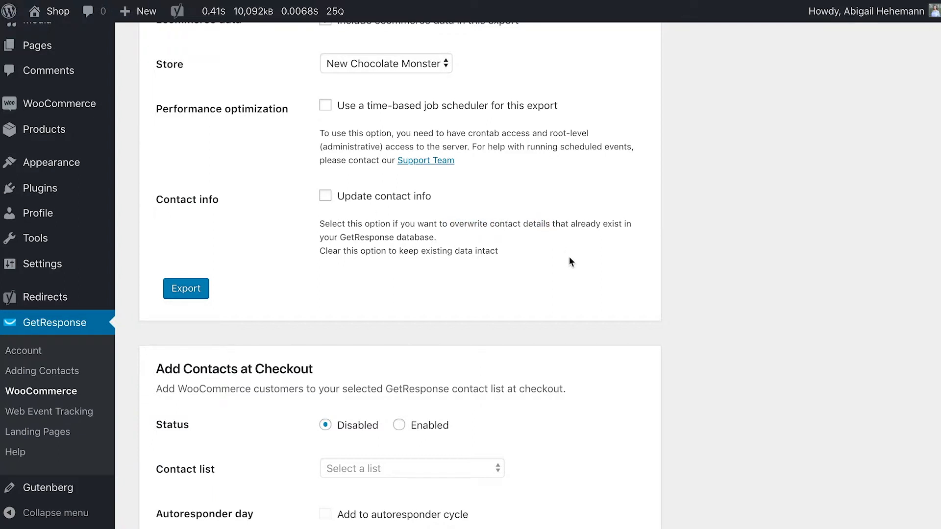
left_click(188, 295)
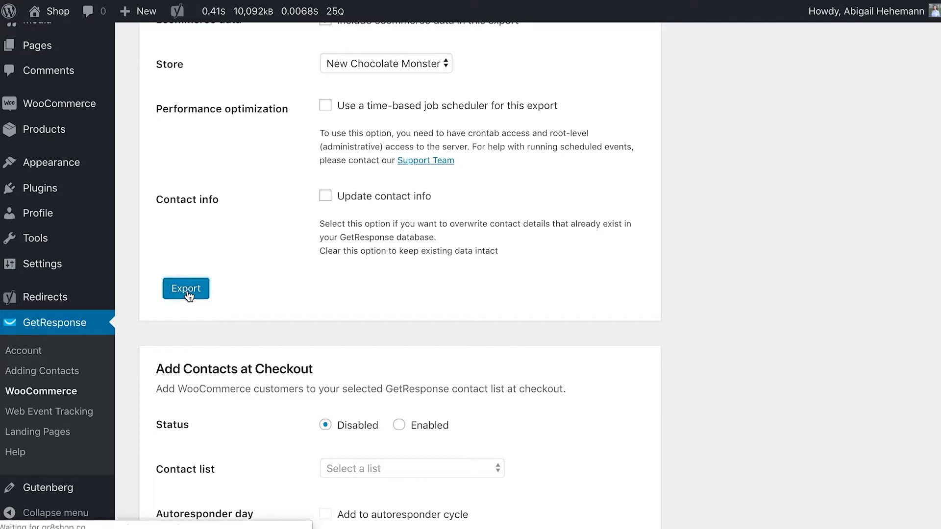
scroll(583, 166, "up", 5)
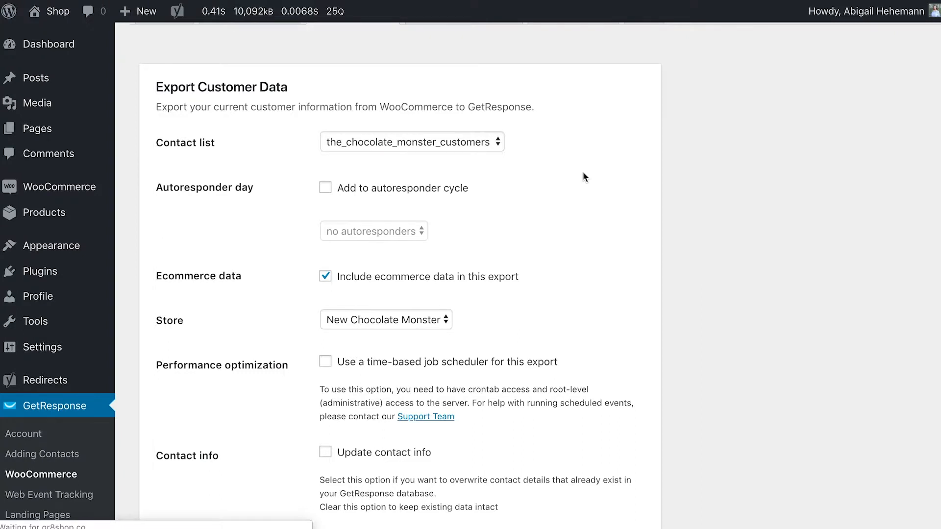
scroll(583, 173, "down", 5)
scroll(584, 176, "down", 7)
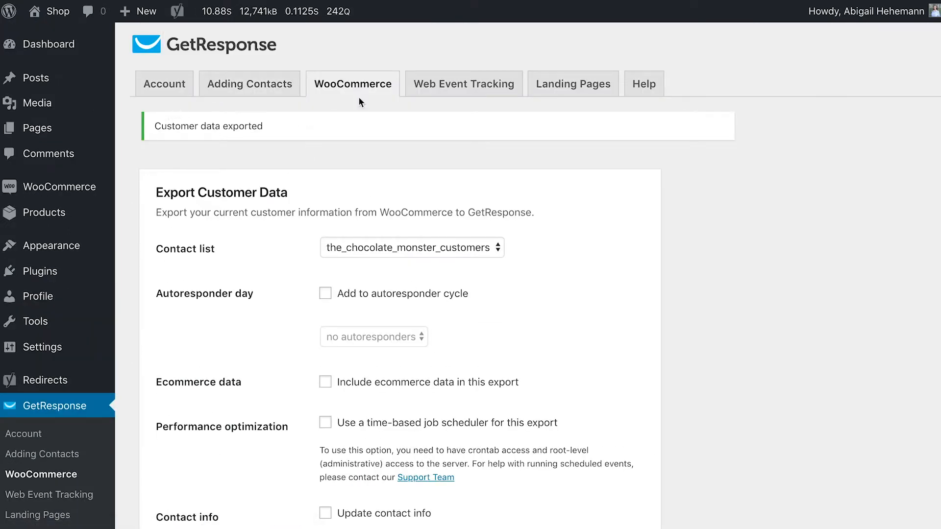
Enable adding contacts at checkout and set its contact list to the_chocolate_monster_customers.
scroll(628, 240, "down", 12)
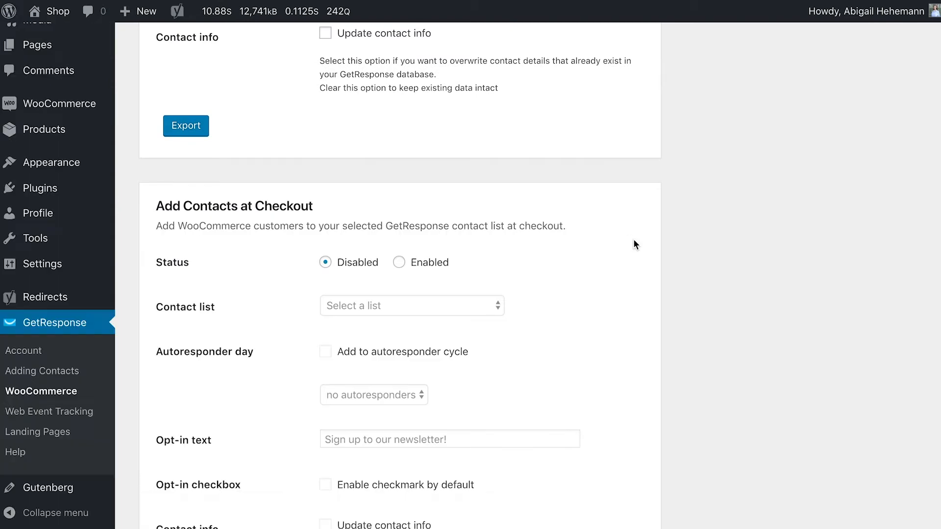
scroll(736, 293, "down", 1)
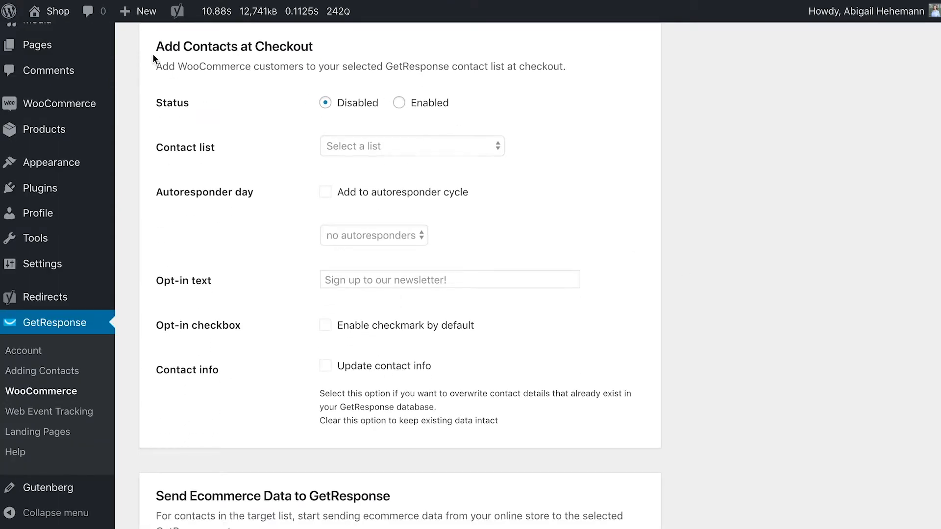
left_click_drag(156, 48, 515, 48)
left_click(526, 52)
scroll(643, 136, "down", 1)
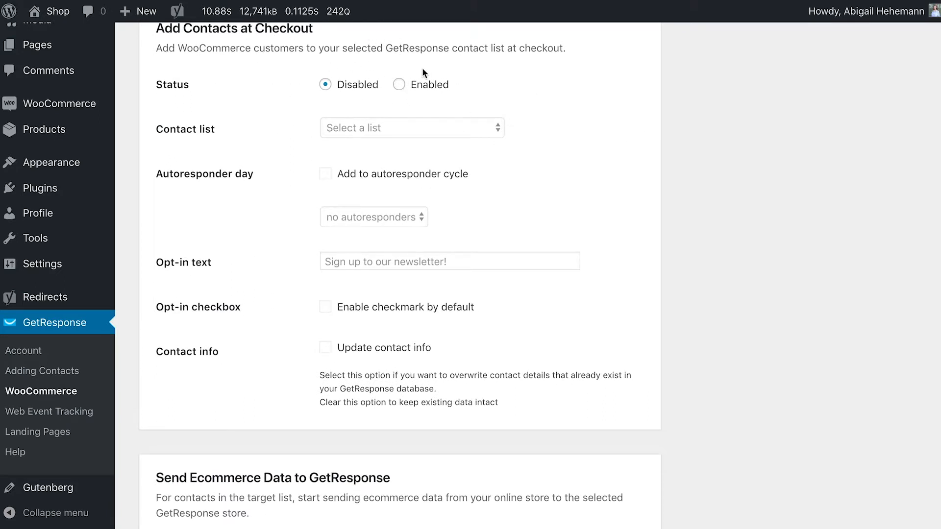
left_click(399, 84)
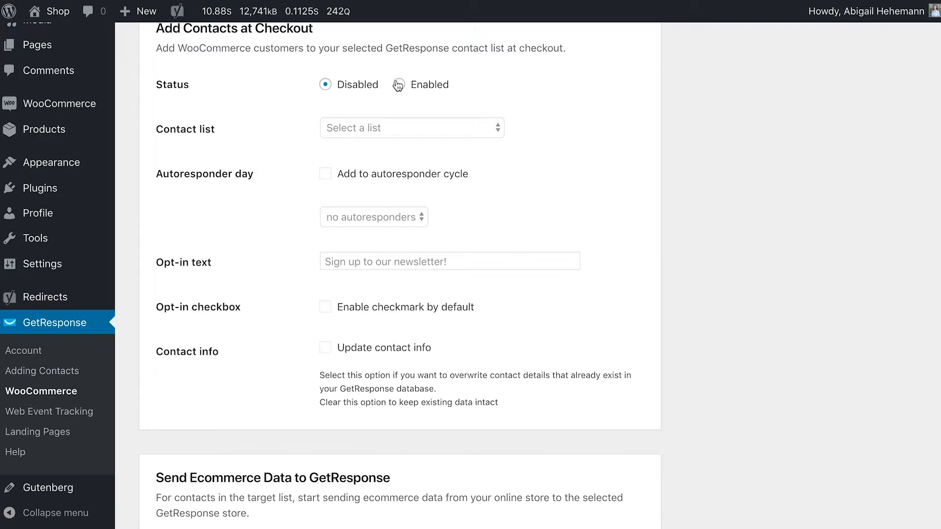
left_click(399, 135)
left_click(695, 237)
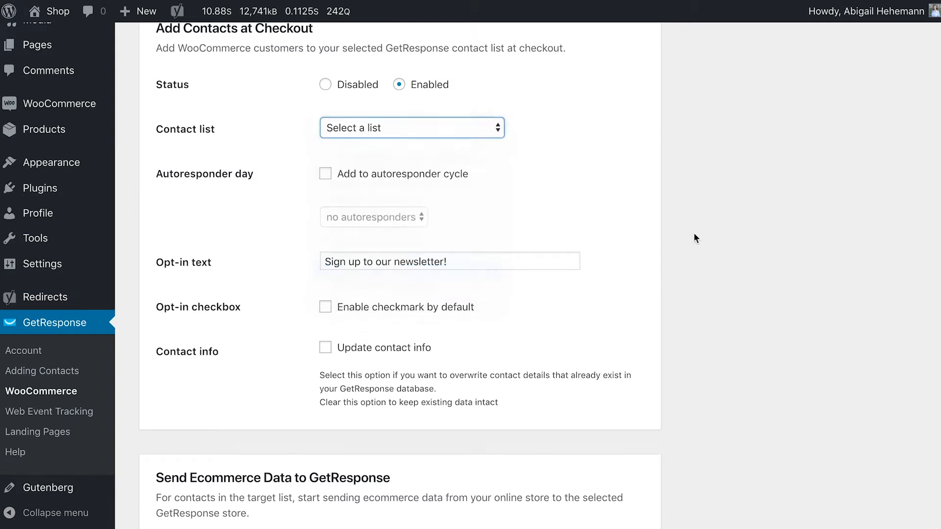
scroll(716, 244, "down", 3)
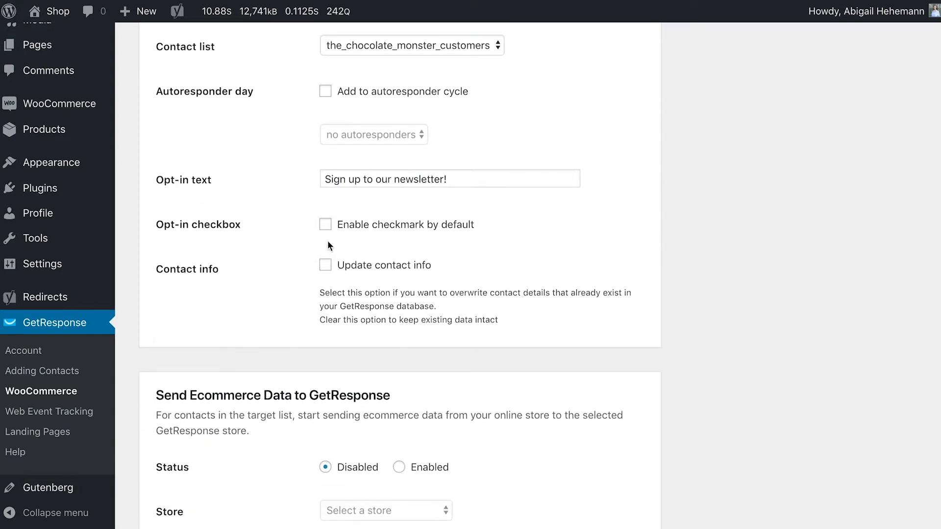
Replace the checkout opt-in text with "Sign up to get the latest updates from our shop!".
left_click_drag(395, 180, 305, 178)
type("Sign")
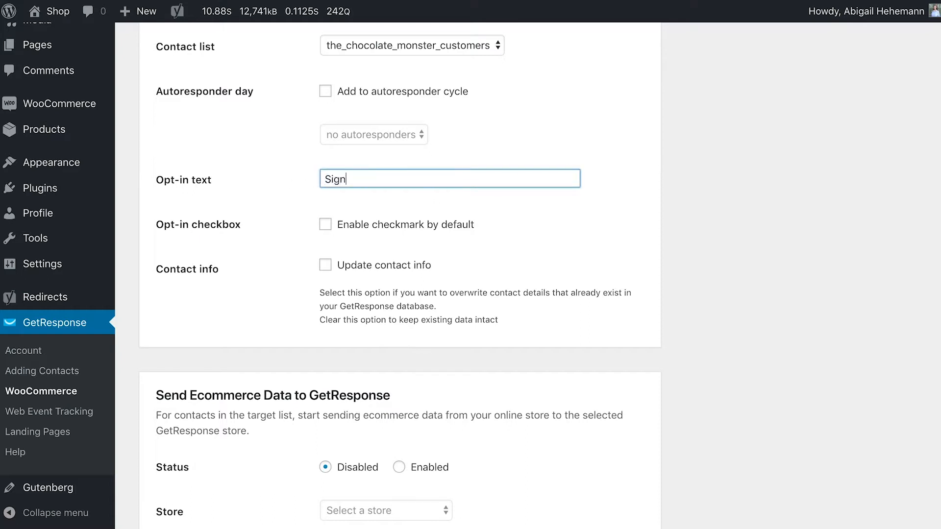
type(" up to get the latest updates from our")
type(" shop!")
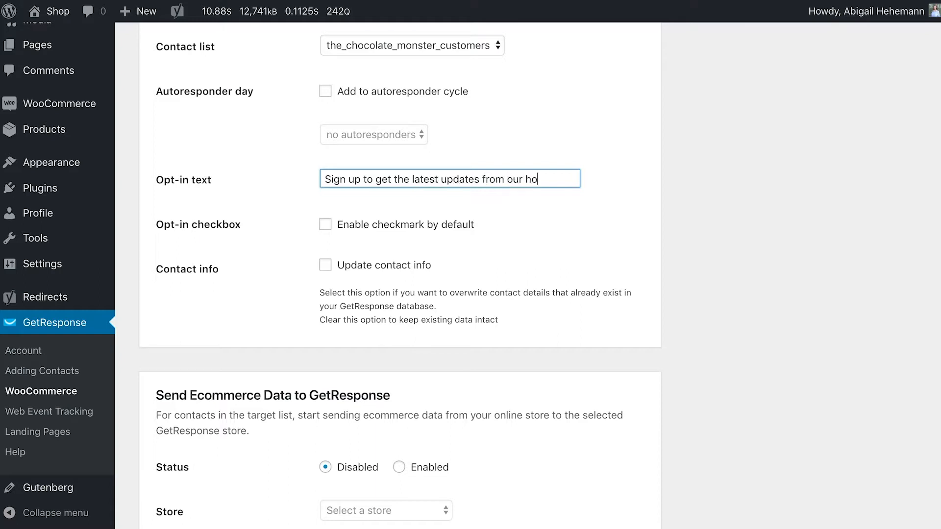
left_click(497, 195)
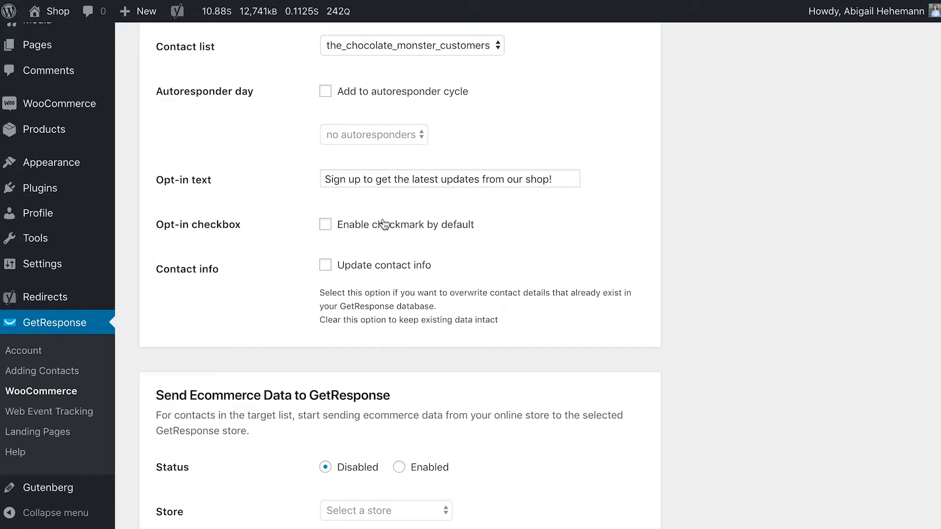
scroll(679, 109, "down", 2)
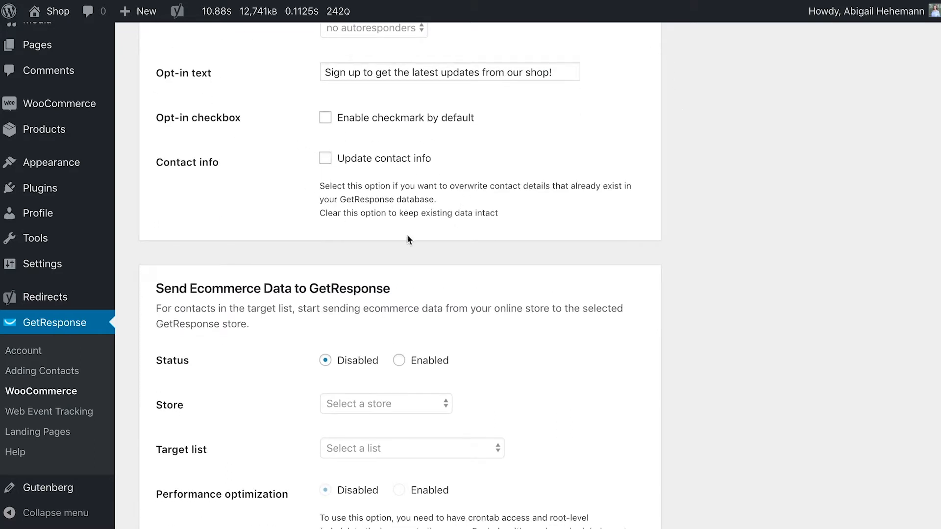
Review the Send Ecommerce Data to GetResponse section and compare it with the Add Contacts at Checkout settings.
scroll(513, 260, "down", 1)
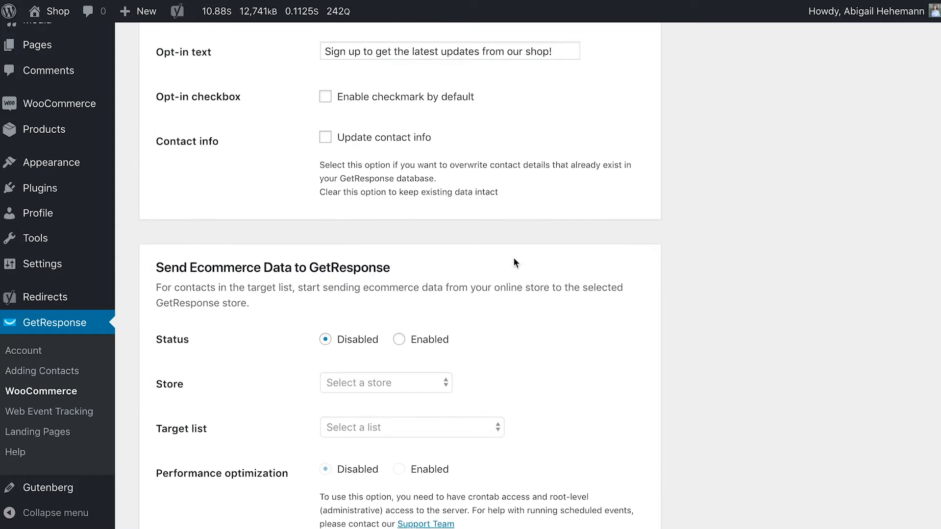
scroll(516, 242, "down", 4)
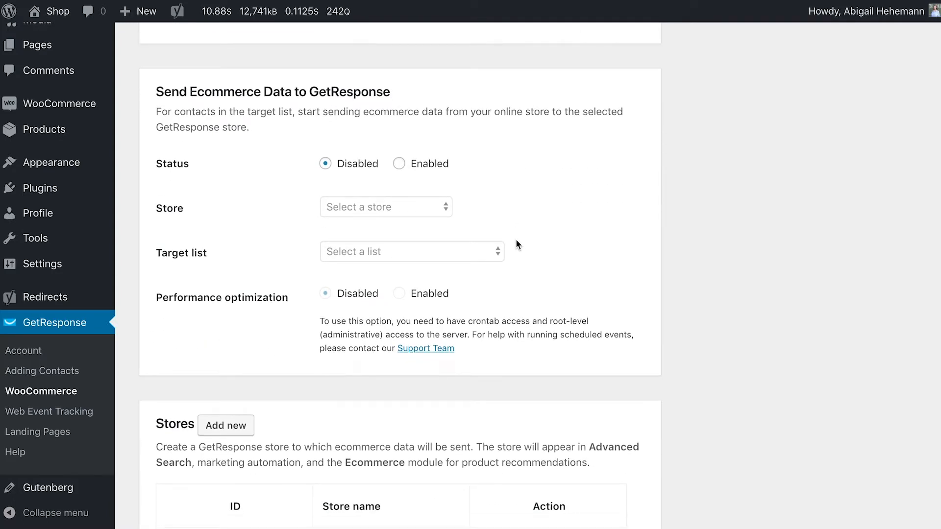
scroll(516, 244, "down", 1)
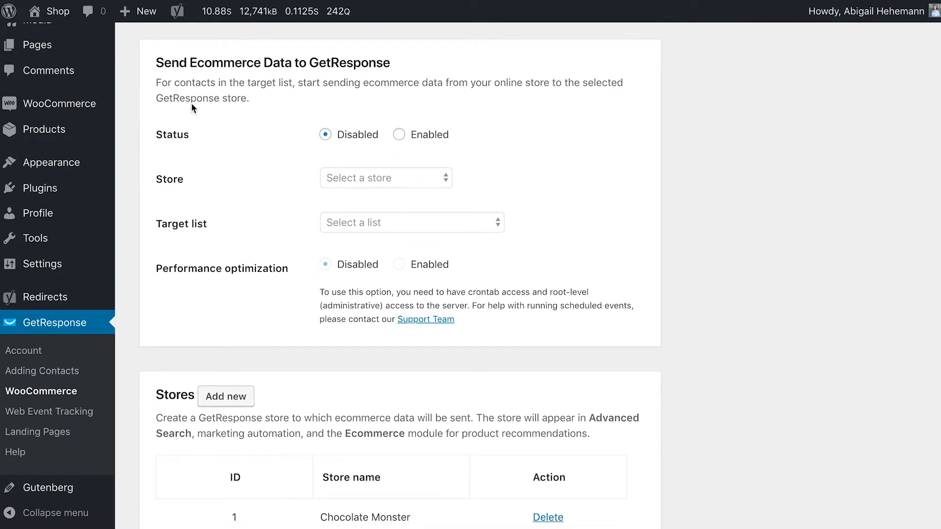
left_click_drag(198, 95, 157, 59)
left_click(158, 60)
scroll(160, 63, "up", 10)
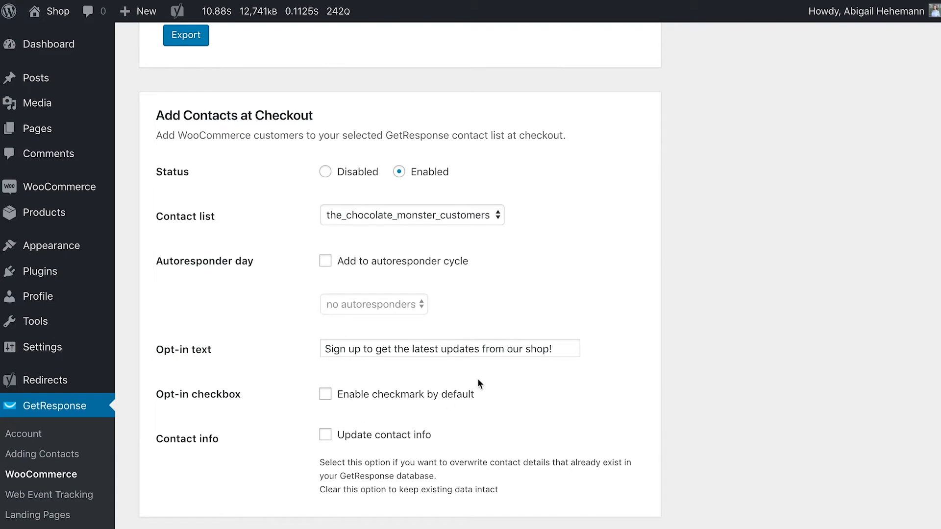
scroll(482, 225, "down", 2)
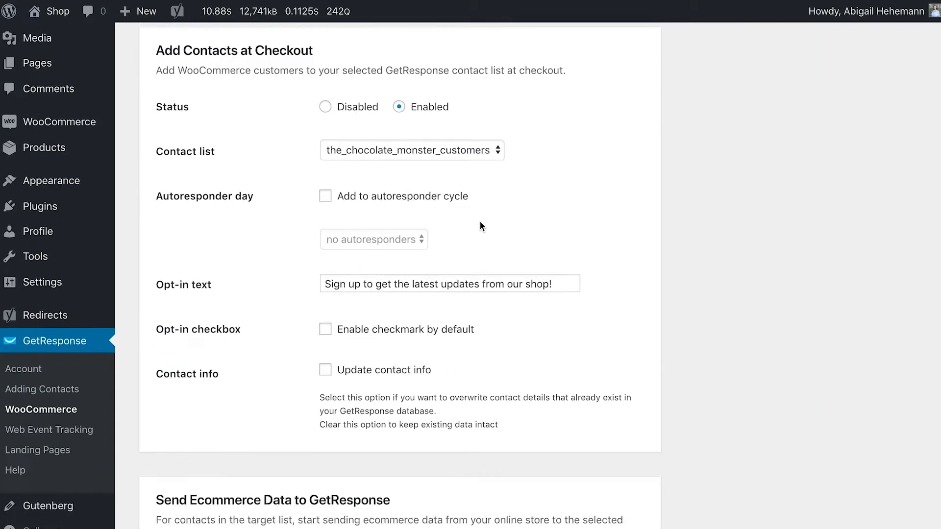
scroll(481, 225, "down", 5)
scroll(370, 188, "up", 2)
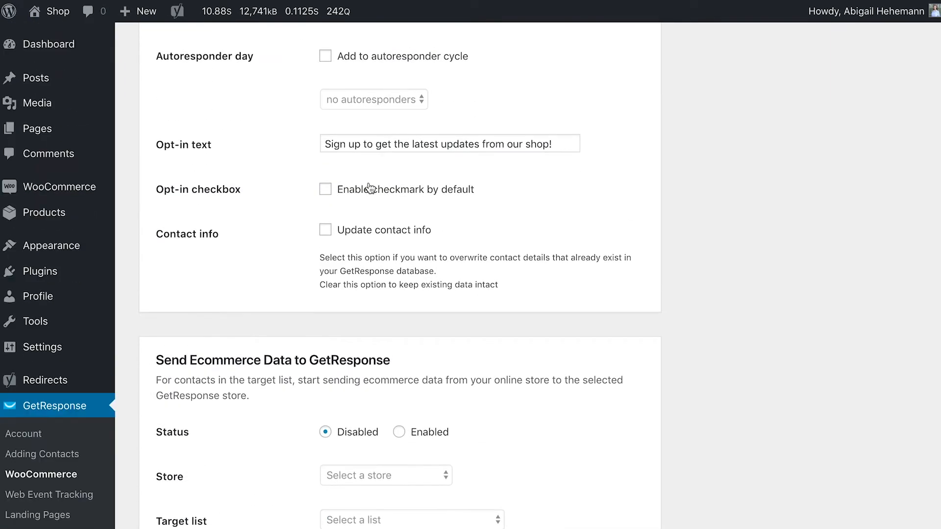
scroll(540, 135, "down", 5)
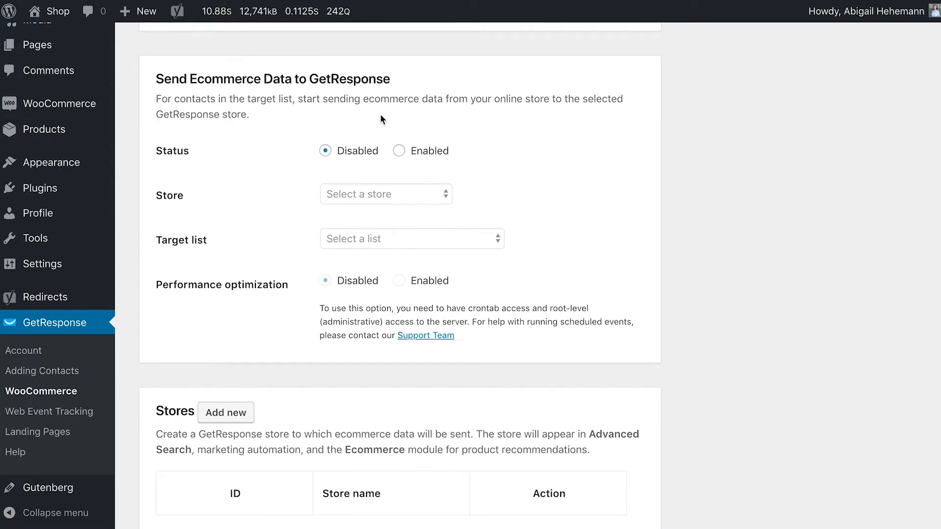
Enable sending ecommerce data to GetResponse and choose New Chocolate Monster as its store.
left_click_drag(311, 114, 398, 104)
left_click(399, 109)
left_click(399, 150)
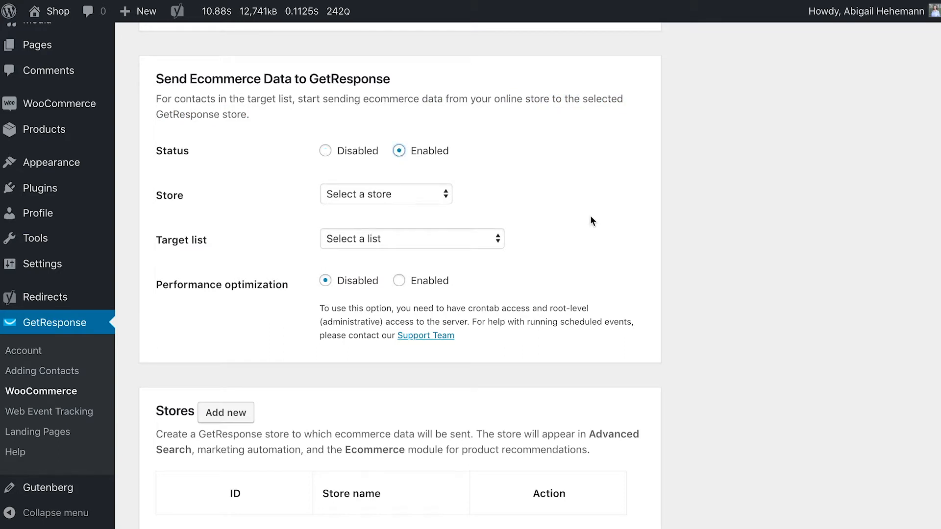
scroll(591, 218, "down", 1)
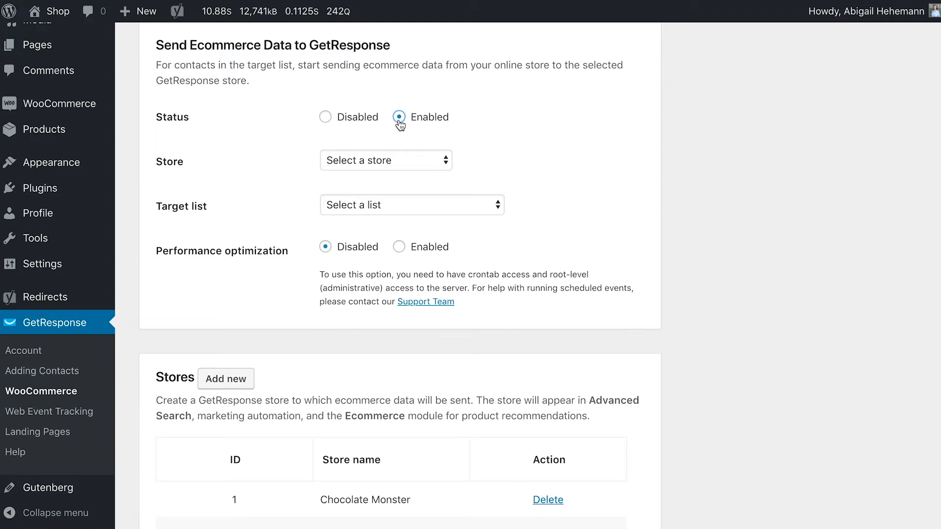
left_click(390, 162)
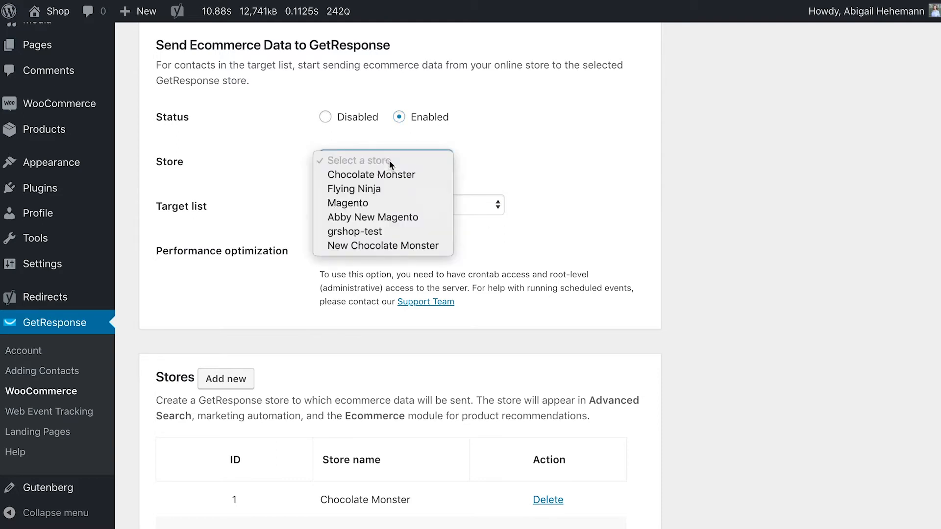
left_click(413, 245)
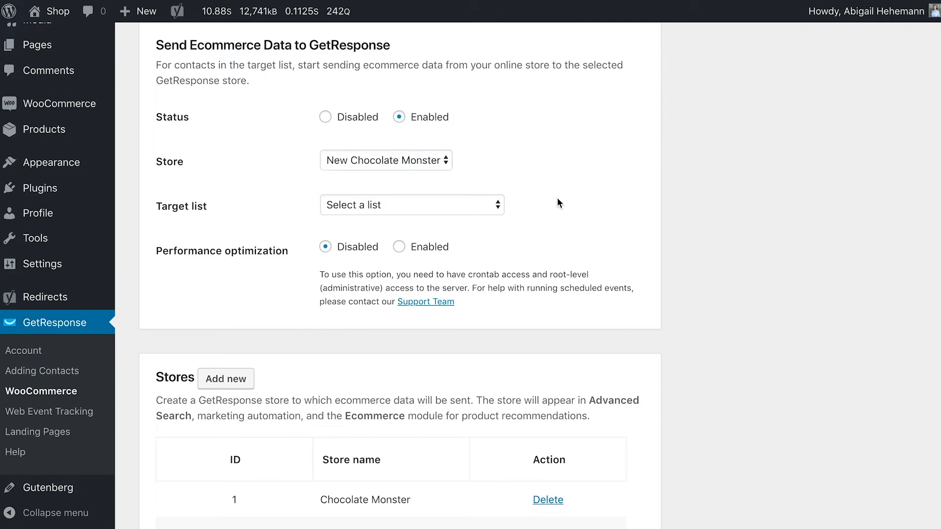
Set the target list for sending ecommerce data to the_chocolate_monster_customers.
left_click(440, 206)
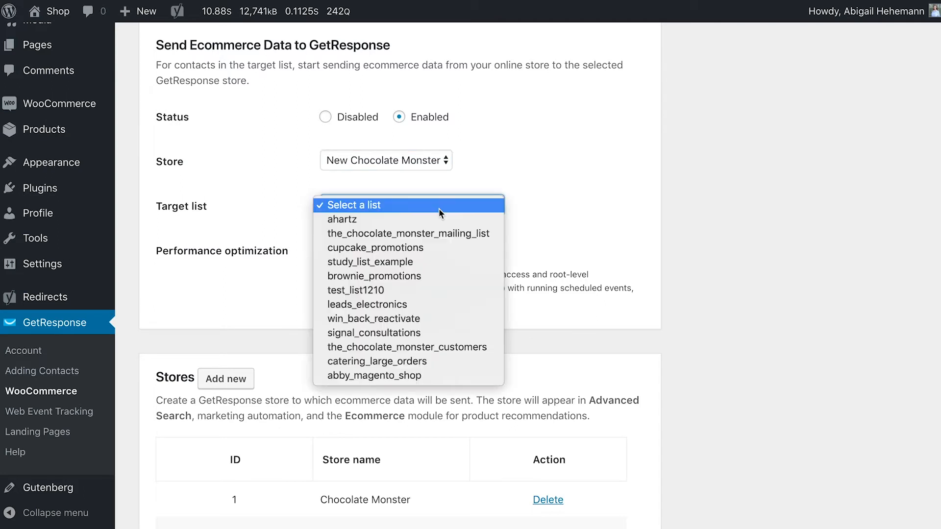
left_click(445, 349)
left_click(646, 265)
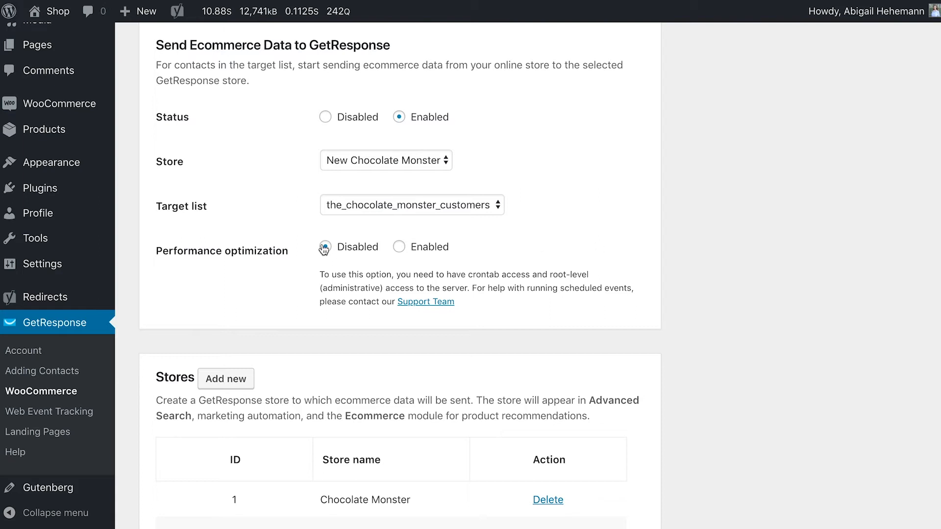
Save the GetResponse plugin's WooCommerce integration settings.
scroll(684, 255, "down", 3)
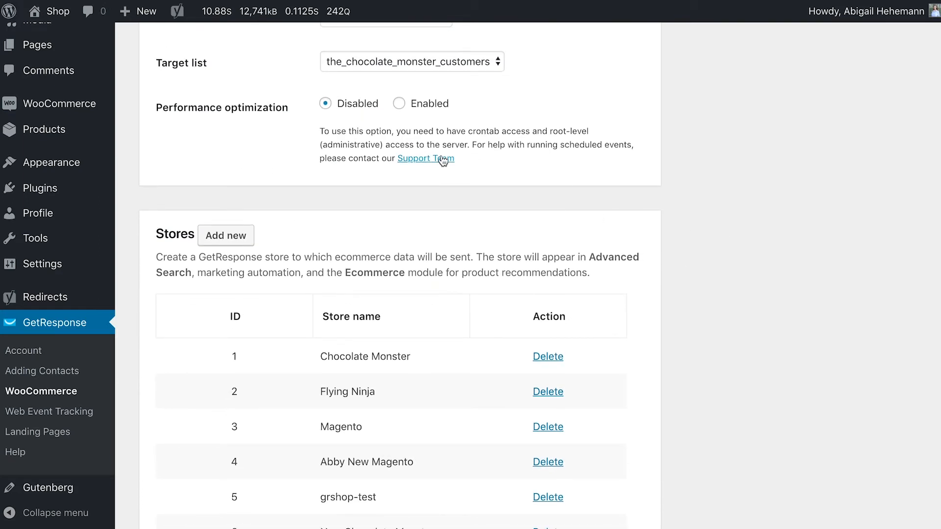
scroll(661, 235, "down", 3)
left_click(180, 448)
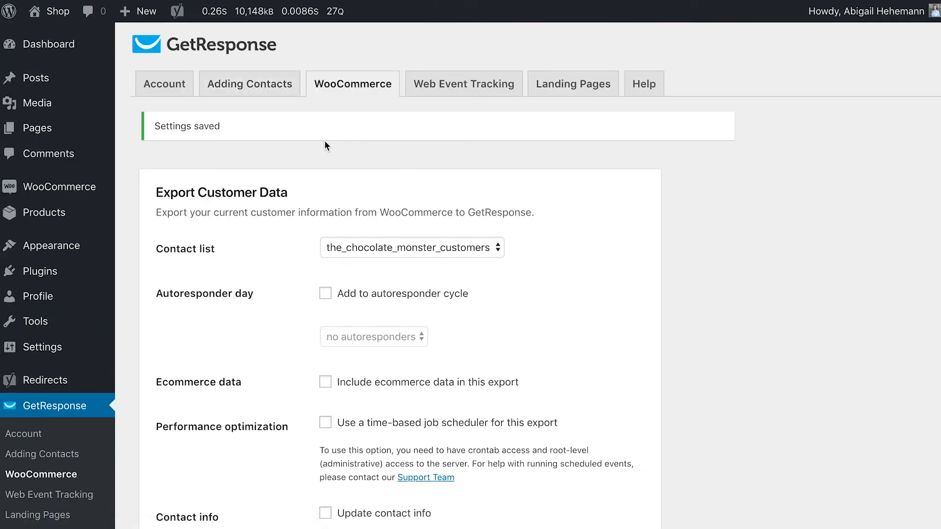
In the Chocolate Monster storefront, add one Gummies product to the cart and proceed to checkout.
mouse_move(72, 205)
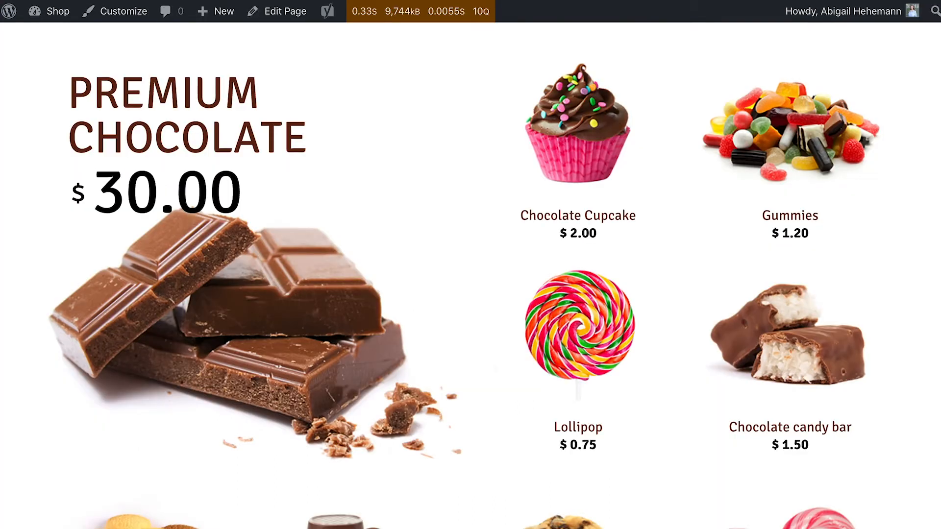
mouse_move(828, 187)
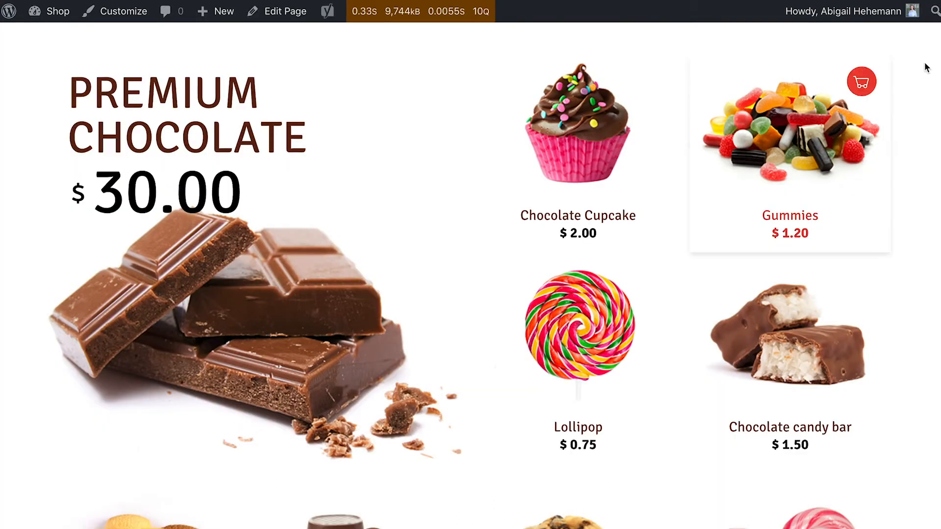
left_click(864, 85)
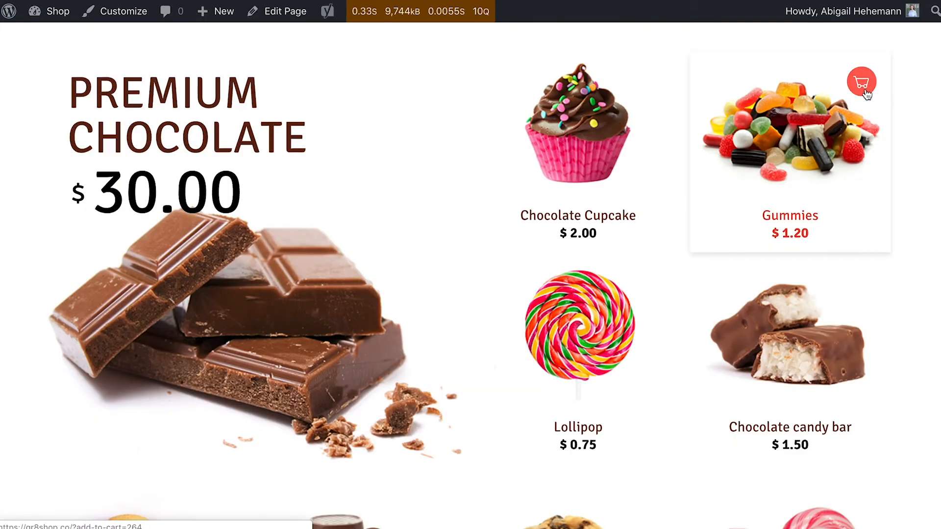
mouse_move(577, 181)
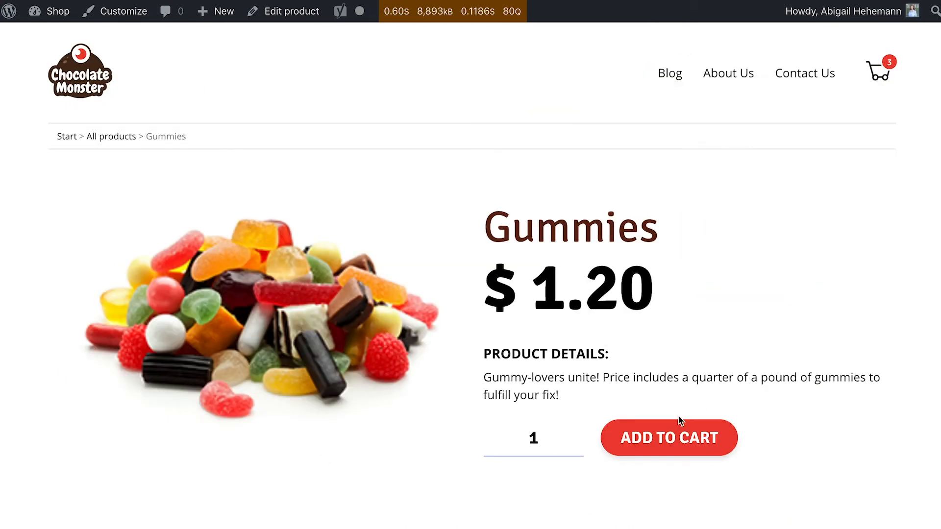
left_click(669, 440)
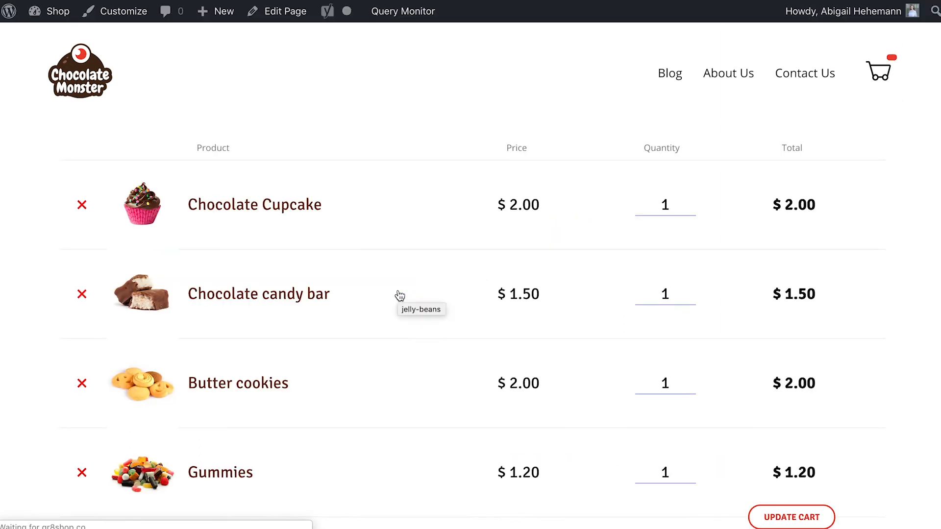
scroll(399, 296, "down", 5)
left_click(779, 468)
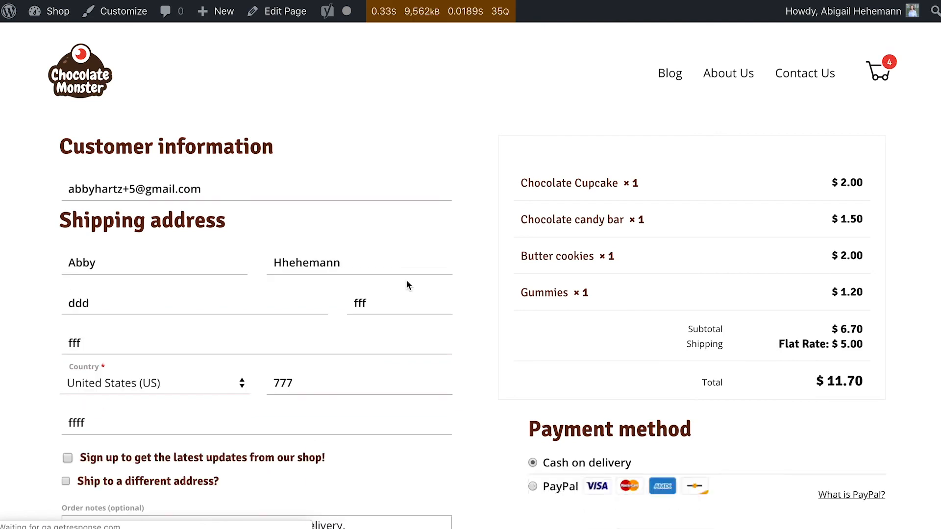
Select the "Sign up to get the latest updates from our shop!" opt-in on the checkout form.
scroll(407, 280, "down", 5)
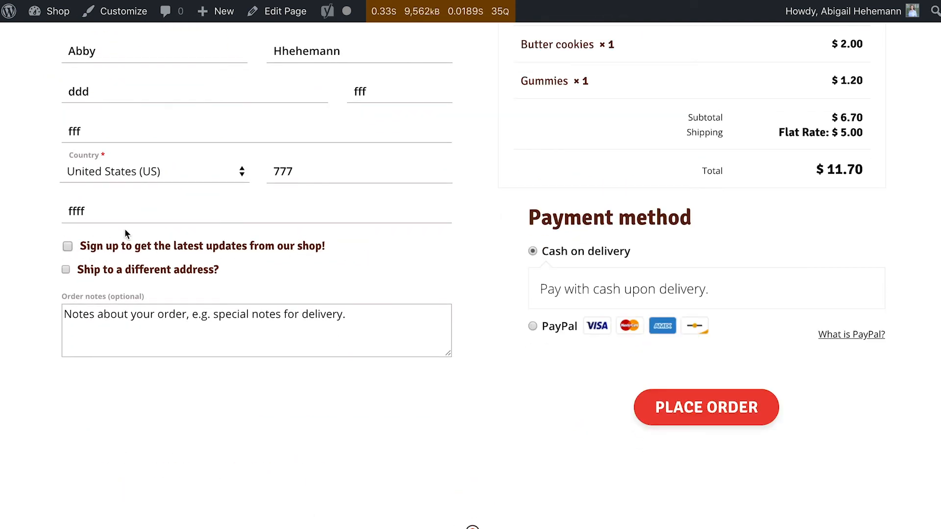
scroll(124, 228, "up", 3)
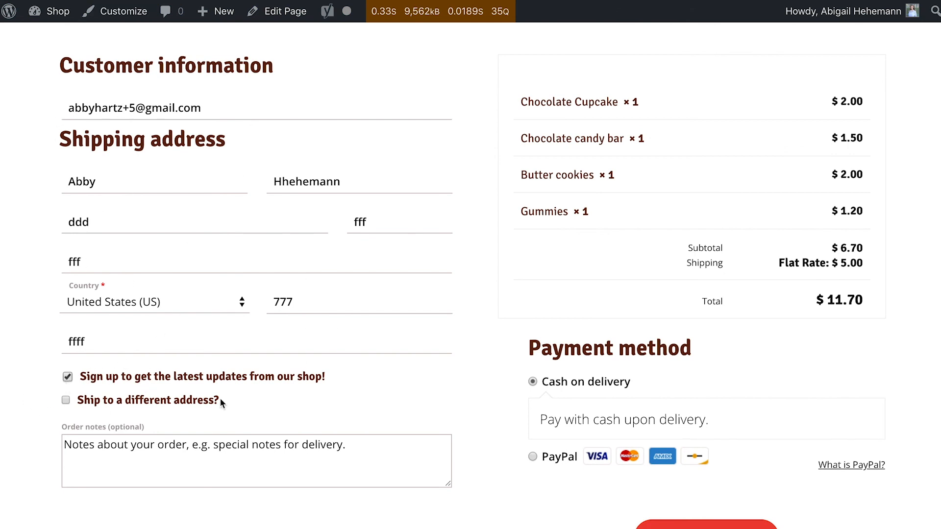
scroll(474, 399, "down", 2)
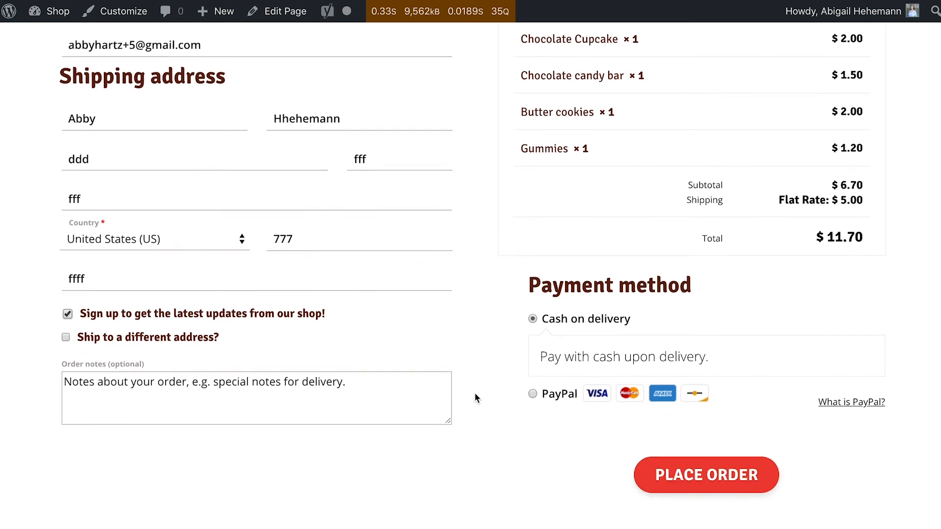